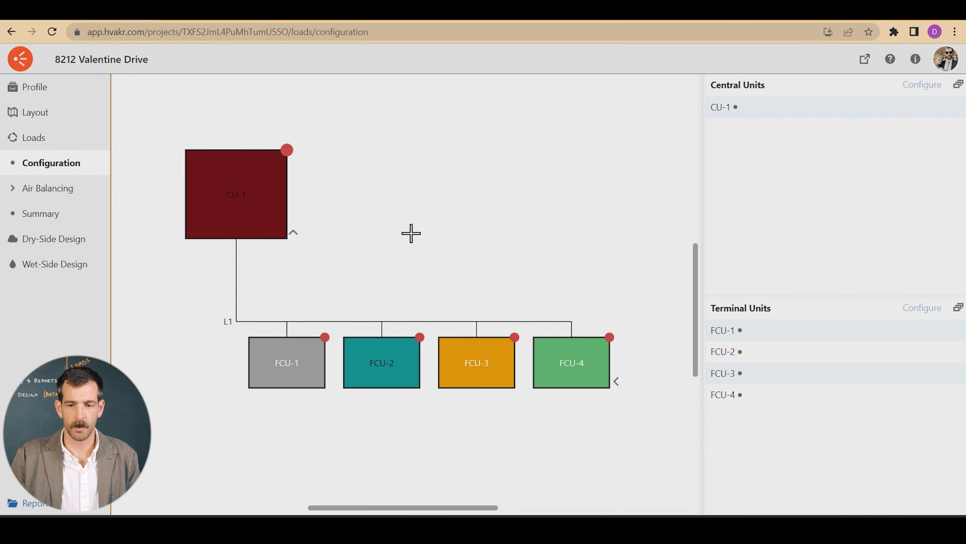
Open the configuration of central unit CU-1 and enable its return air, outside air and cooling coil components
{"action": "left_click", "coordinate": [741, 112]}
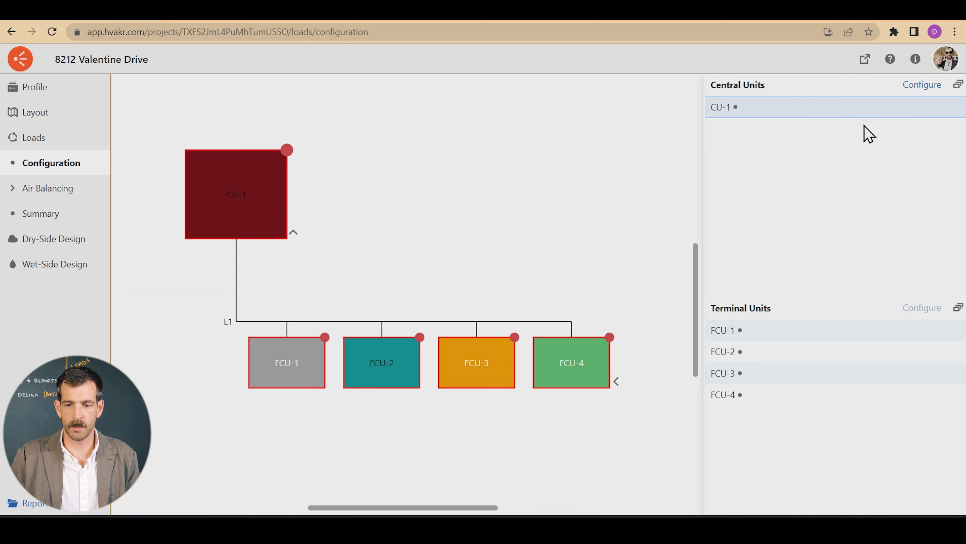
{"action": "left_click", "coordinate": [923, 88]}
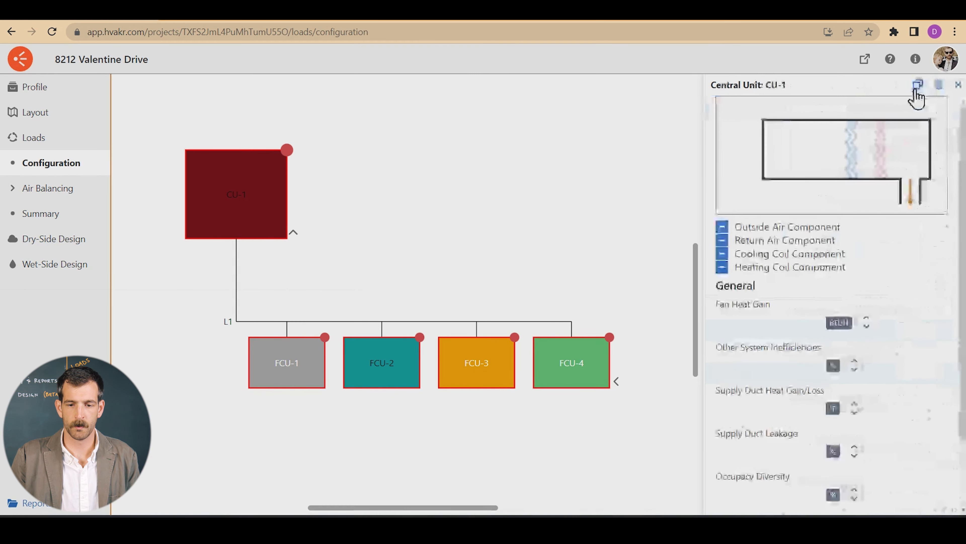
{"action": "left_click", "coordinate": [273, 382]}
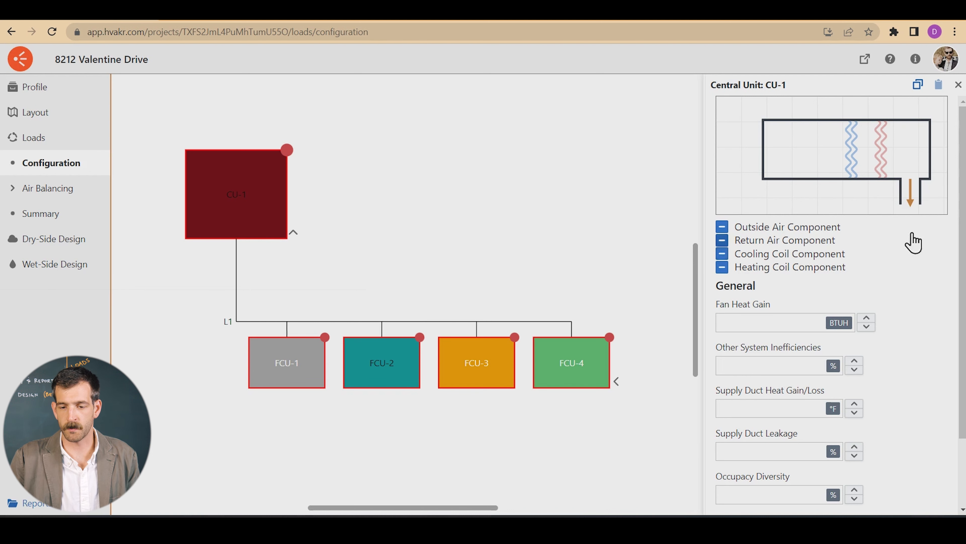
{"action": "left_click_drag", "start_coordinate": [704, 191], "coordinate": [615, 200]}
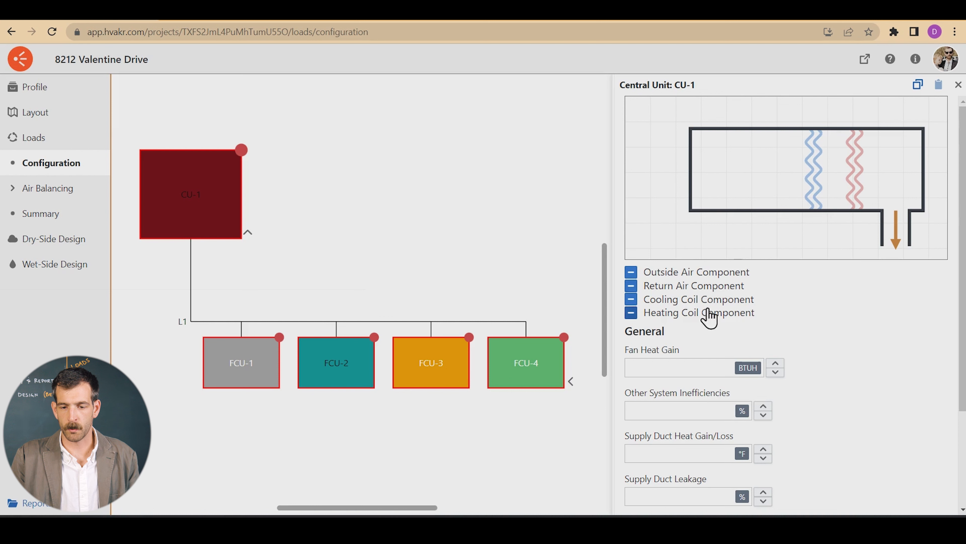
{"action": "left_click", "coordinate": [635, 287]}
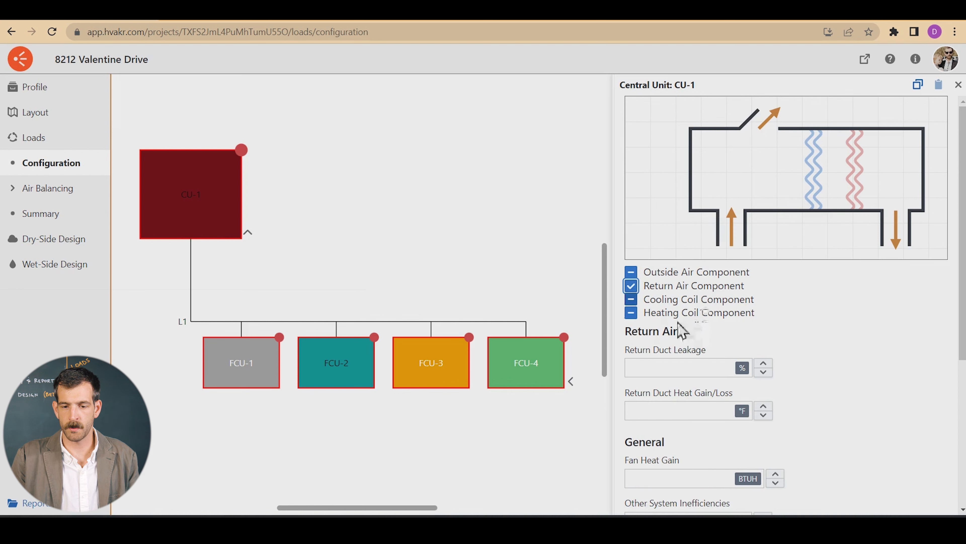
{"action": "left_click", "coordinate": [667, 273]}
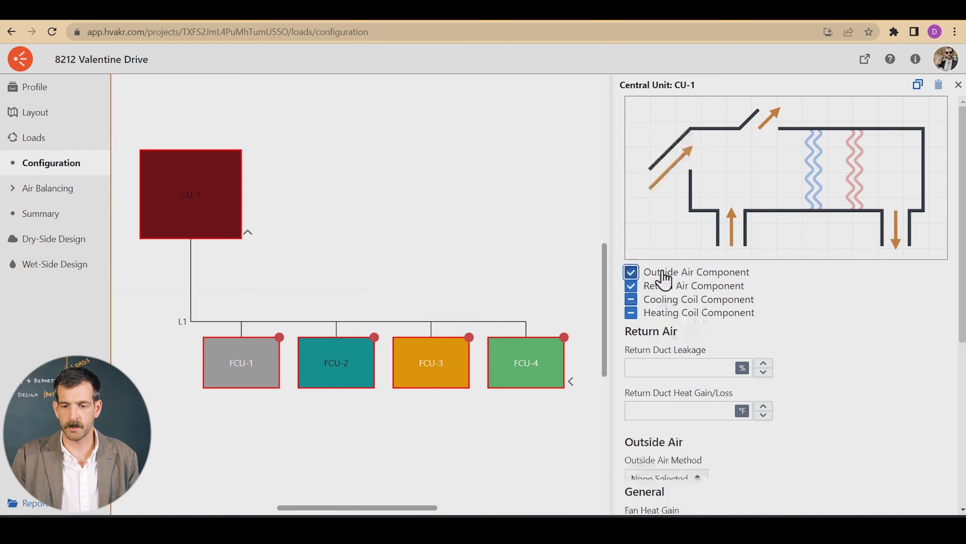
{"action": "left_click", "coordinate": [819, 171]}
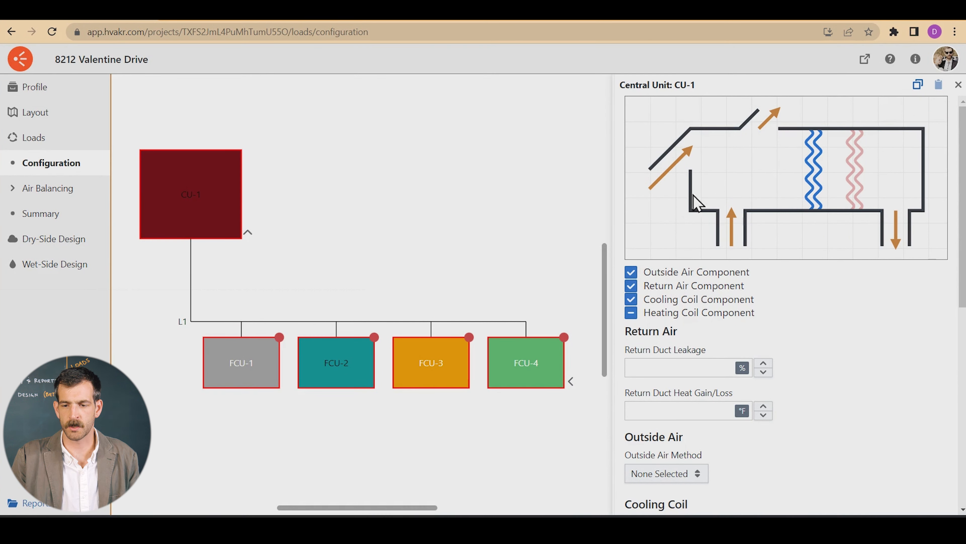
Set CU-1's outside air method to Sum of Spaces
{"action": "scroll", "coordinate": [858, 276], "scroll_direction": "down", "scroll_amount": 2}
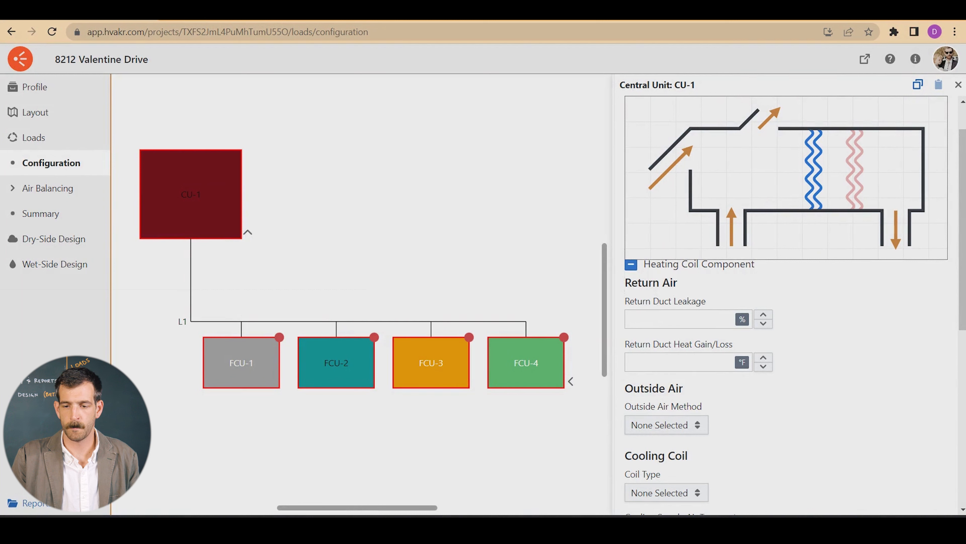
{"action": "left_click_drag", "start_coordinate": [963, 213], "coordinate": [963, 274]}
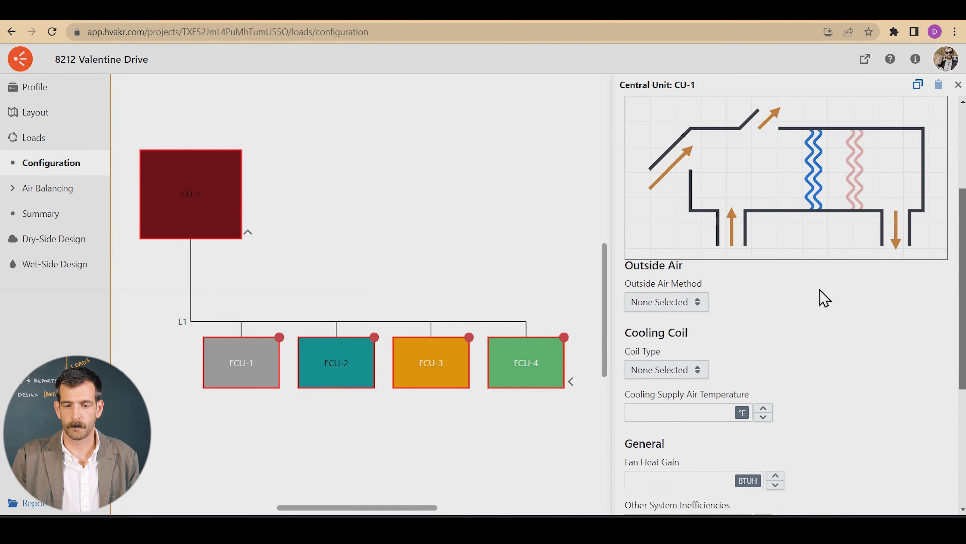
{"action": "left_click", "coordinate": [660, 307]}
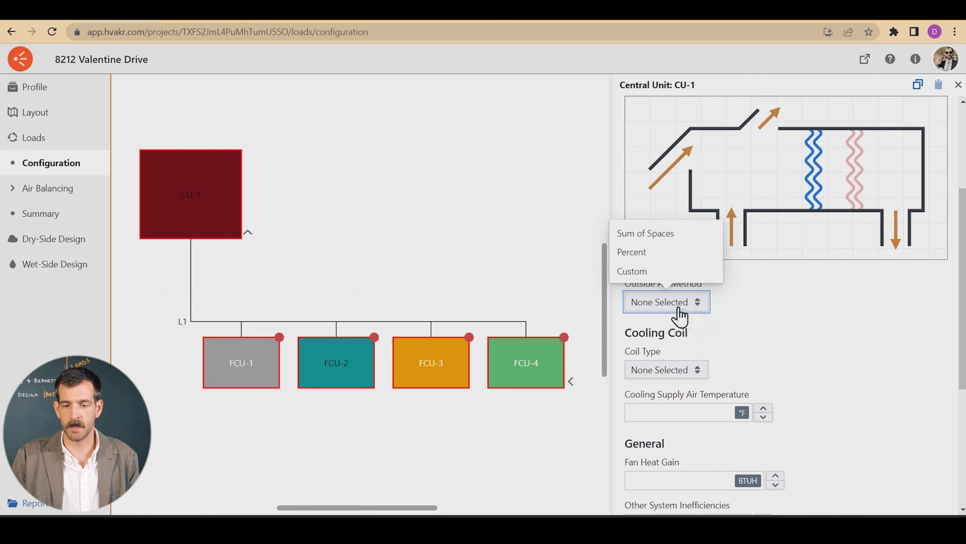
{"action": "left_click", "coordinate": [662, 235]}
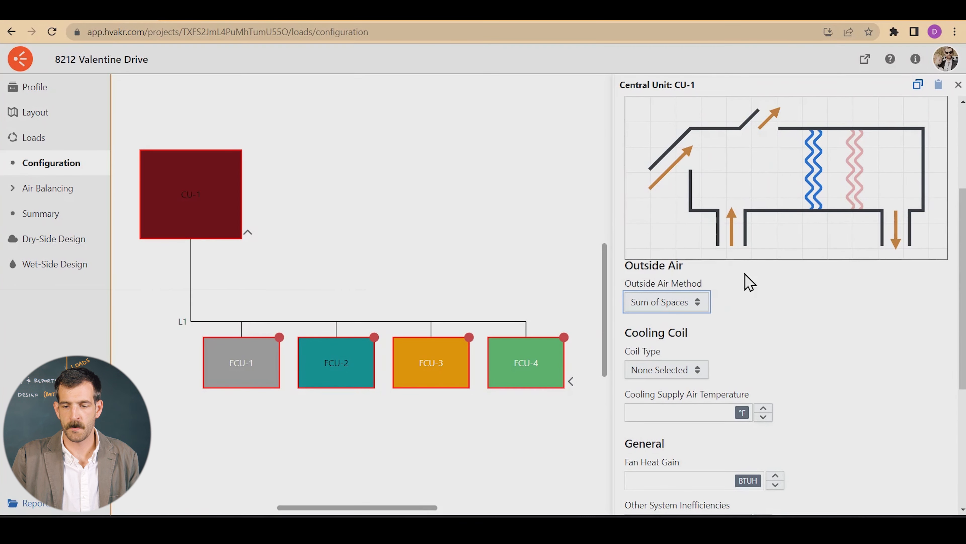
Set CU-1's cooling coil type to Chilled Water, with a CHW ΔT of 20 °F and cooling supply air temperature of 55 °F
{"action": "left_click_drag", "start_coordinate": [965, 260], "coordinate": [965, 288]}
{"action": "left_click", "coordinate": [671, 308]}
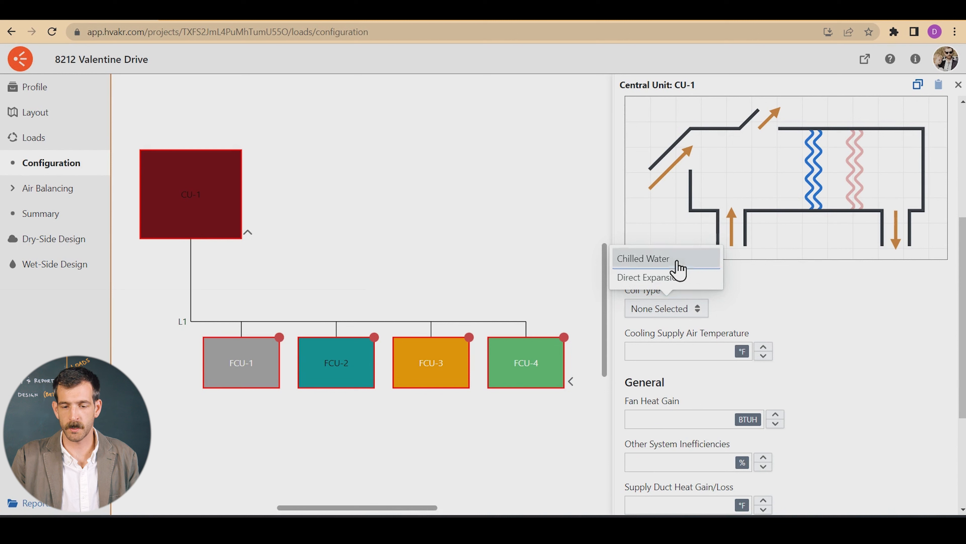
{"action": "left_click", "coordinate": [677, 263]}
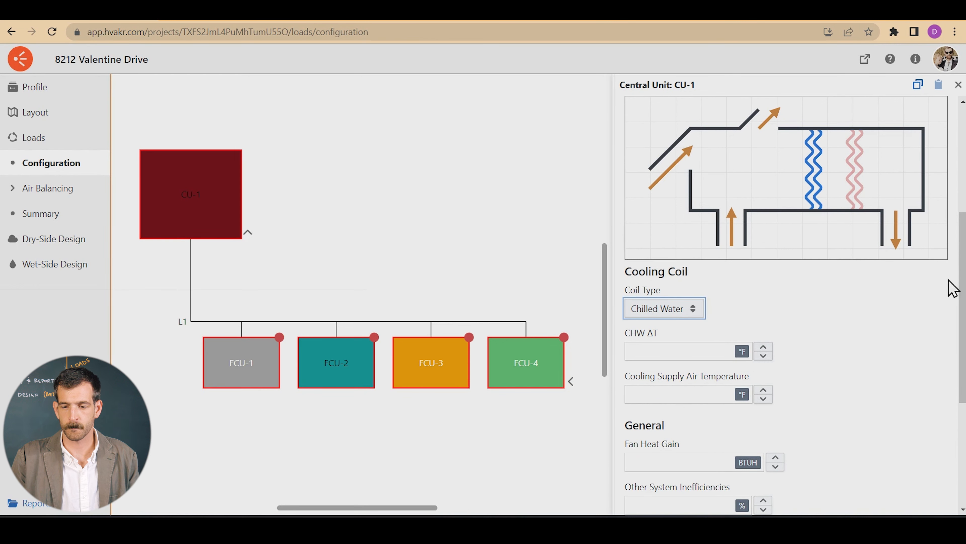
{"action": "left_click", "coordinate": [669, 351]}
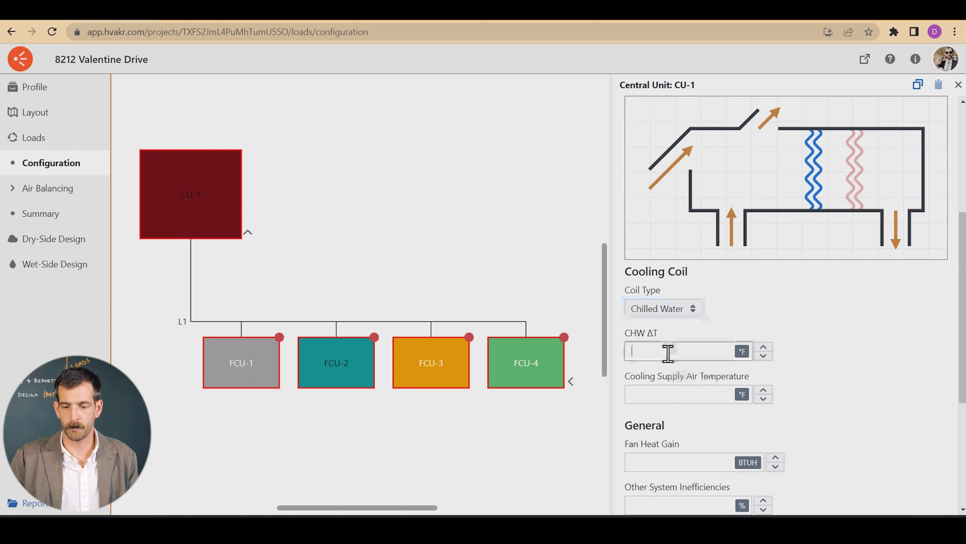
{"action": "left_click", "coordinate": [666, 393]}
{"action": "type", "text": "55"}
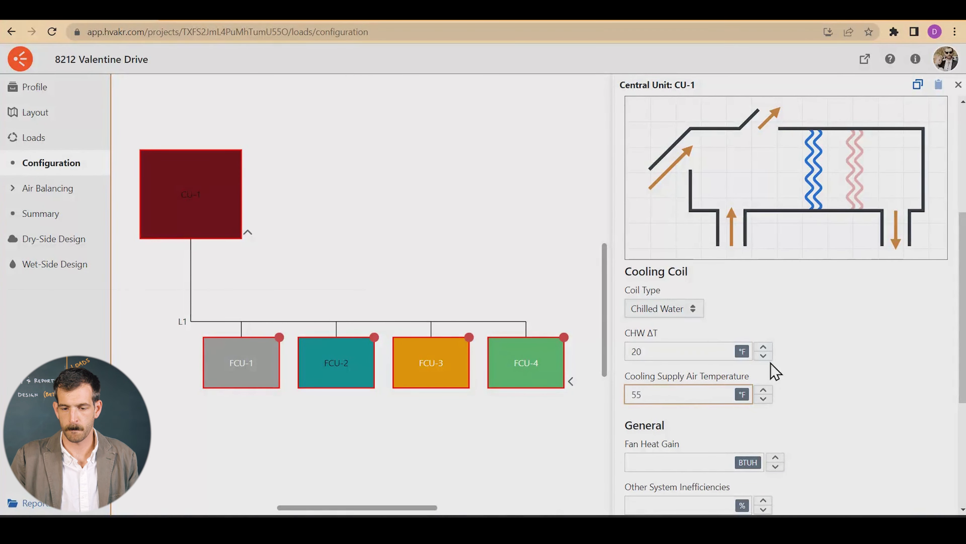
Set CU-1's other system inefficiencies to 5% and close its configuration
{"action": "scroll", "coordinate": [859, 429], "scroll_direction": "down", "scroll_amount": 4}
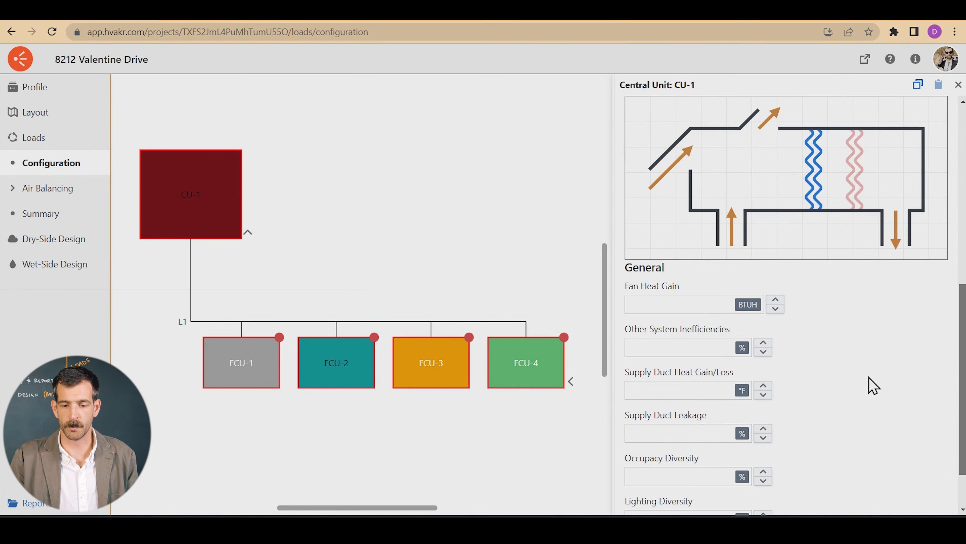
{"action": "left_click", "coordinate": [682, 346]}
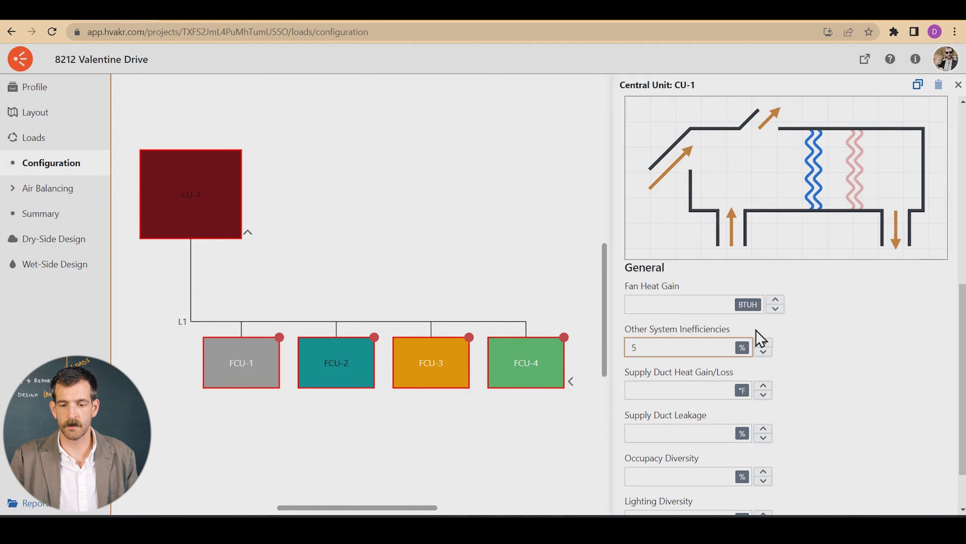
{"action": "left_click", "coordinate": [818, 335]}
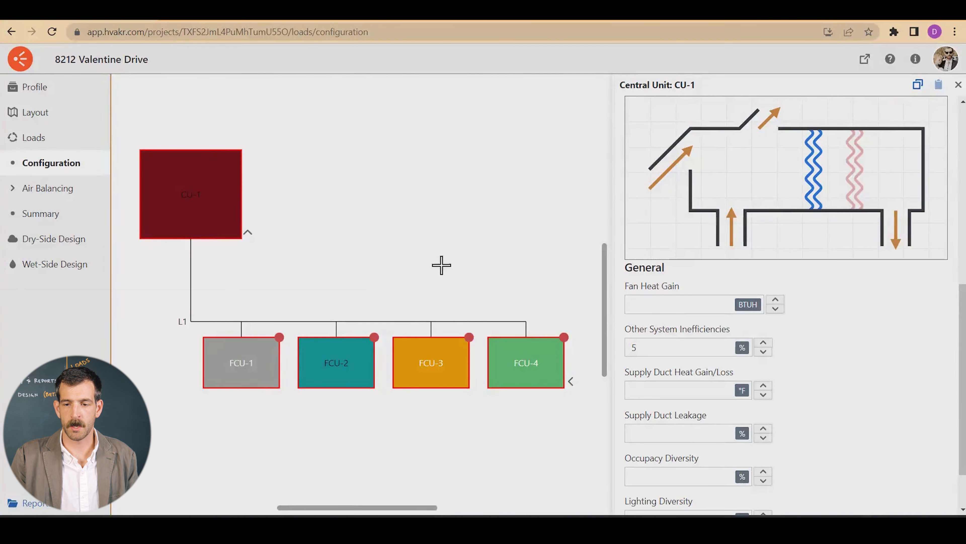
{"action": "left_click", "coordinate": [958, 85]}
Open the shared configuration of terminal units FCU-1 through FCU-4 and enable their heating coil component
{"action": "left_click_drag", "start_coordinate": [157, 288], "coordinate": [603, 428]}
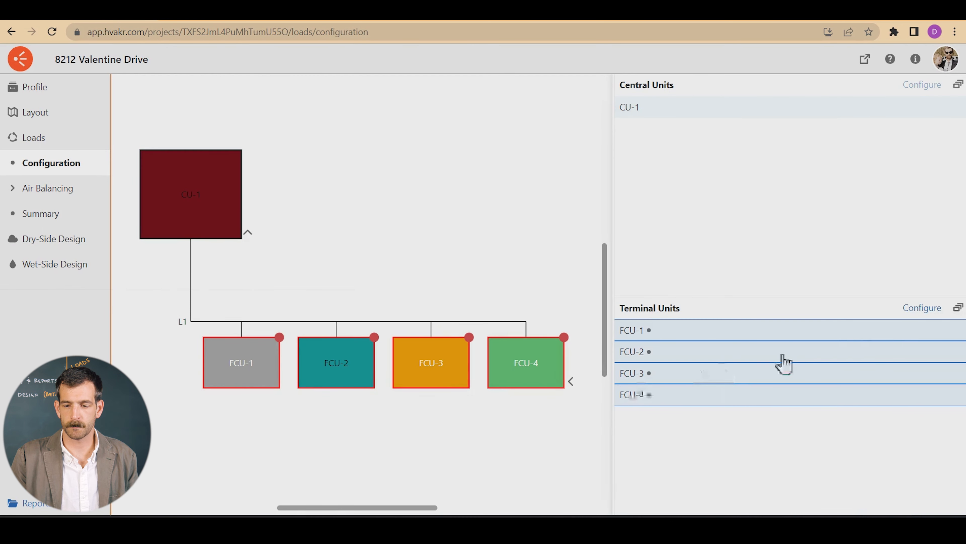
{"action": "left_click", "coordinate": [915, 309]}
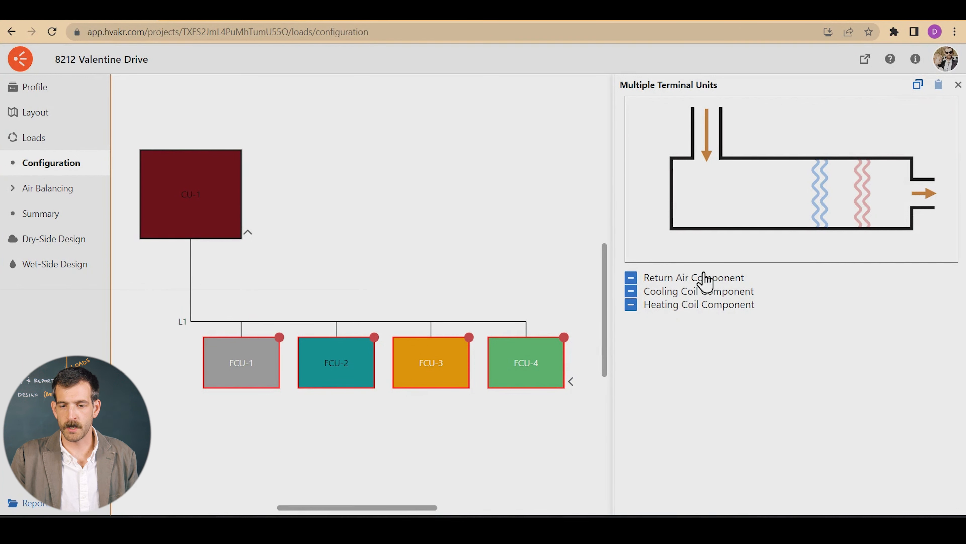
{"action": "left_click", "coordinate": [864, 205]}
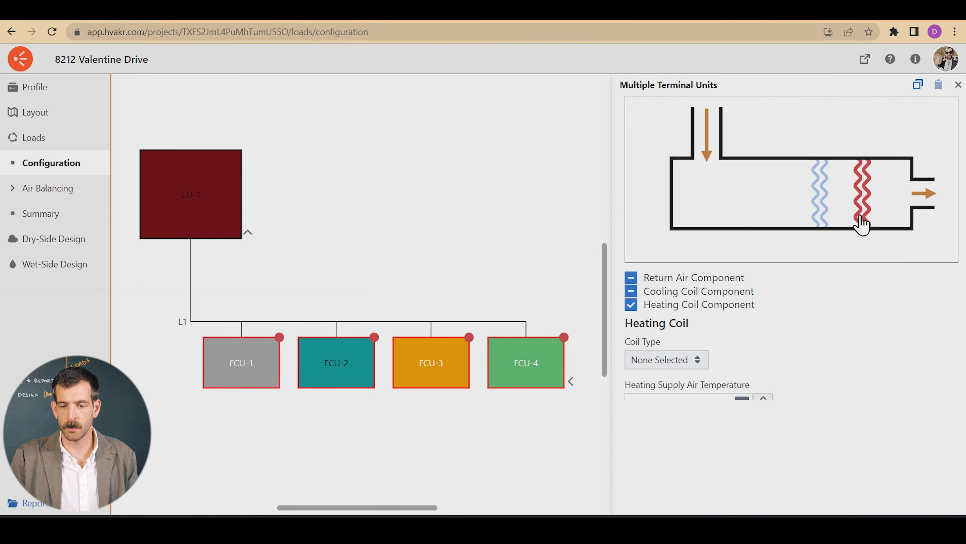
Set the terminal units' heating coil type to Heating Hot Water, with HHW ΔT 16 °F and heating supply air temperature 90 °F
{"action": "left_click", "coordinate": [676, 366]}
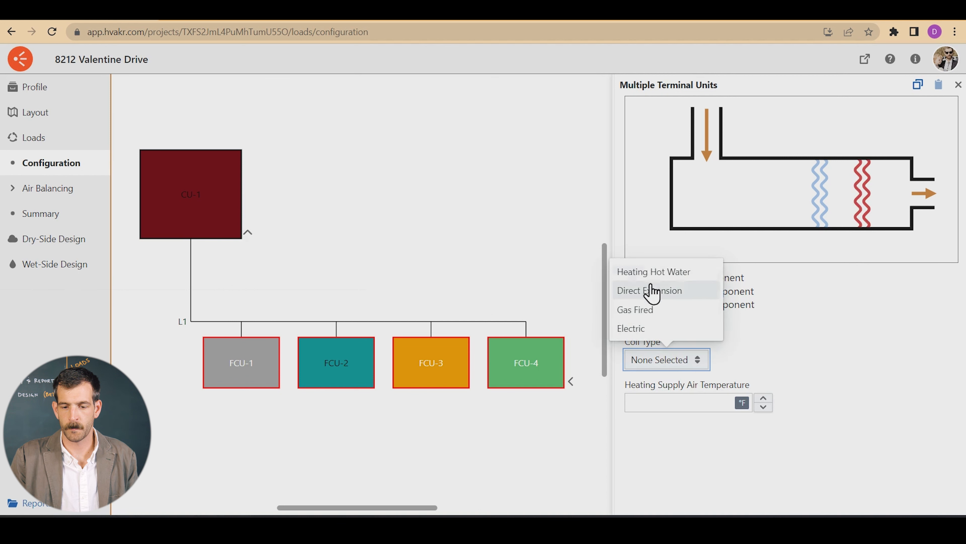
{"action": "left_click", "coordinate": [654, 269]}
{"action": "left_click", "coordinate": [662, 400]}
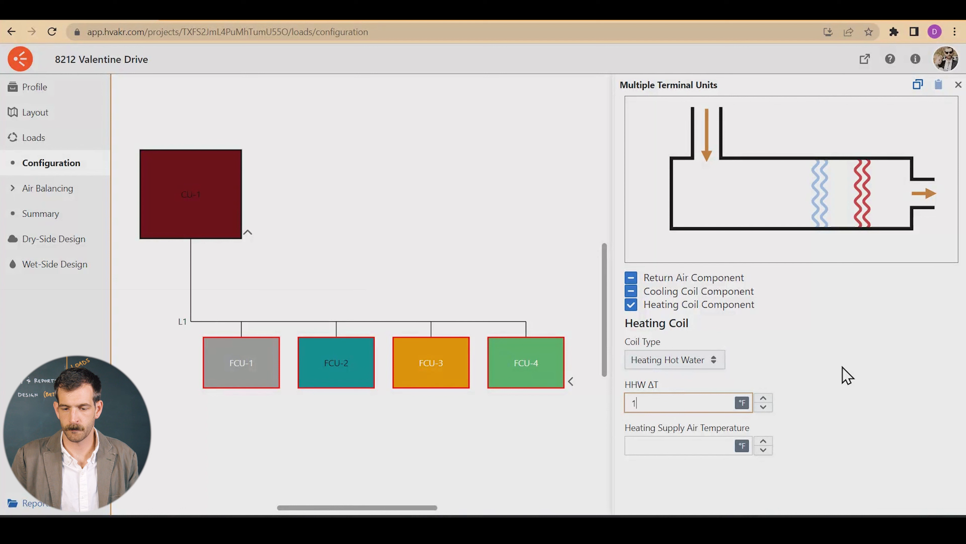
{"action": "left_click", "coordinate": [700, 451]}
{"action": "type", "text": "90"}
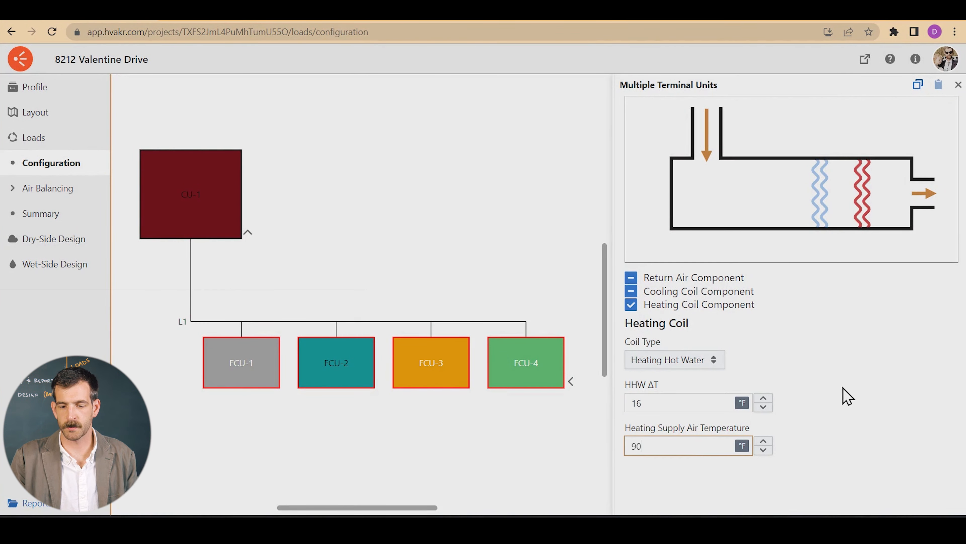
{"action": "left_click", "coordinate": [831, 398]}
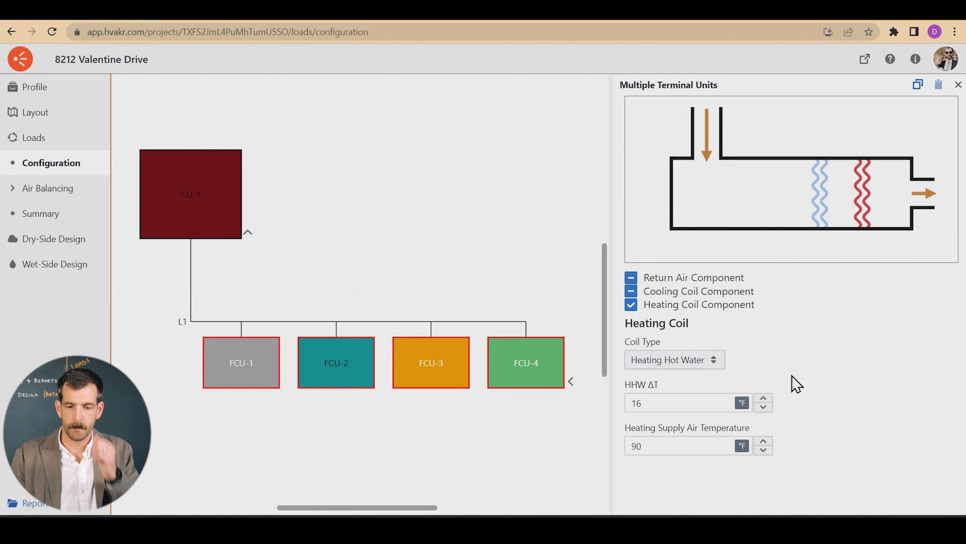
Review the configuration of central unit CU-1 and of terminal unit FCU-1
{"action": "left_click", "coordinate": [511, 231]}
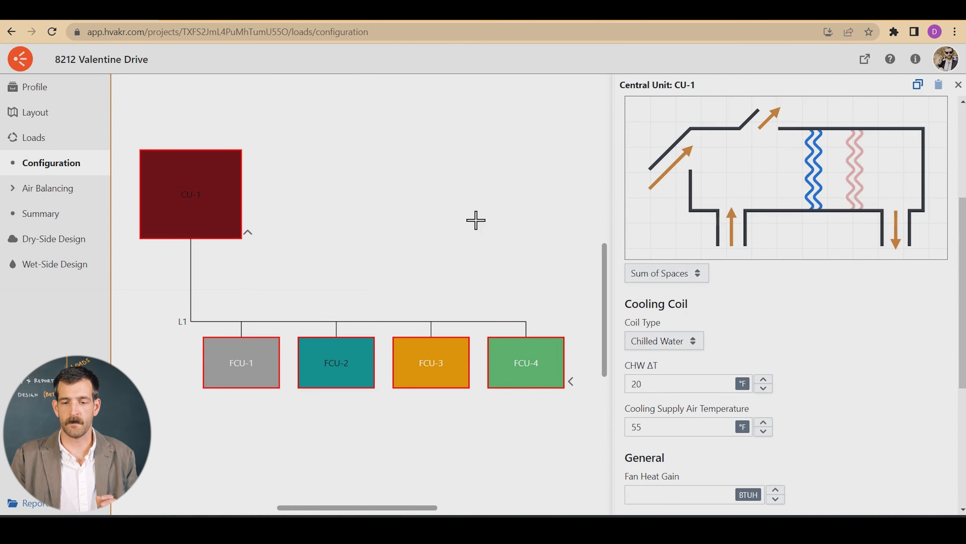
{"action": "left_click", "coordinate": [466, 232]}
{"action": "left_click", "coordinate": [223, 352]}
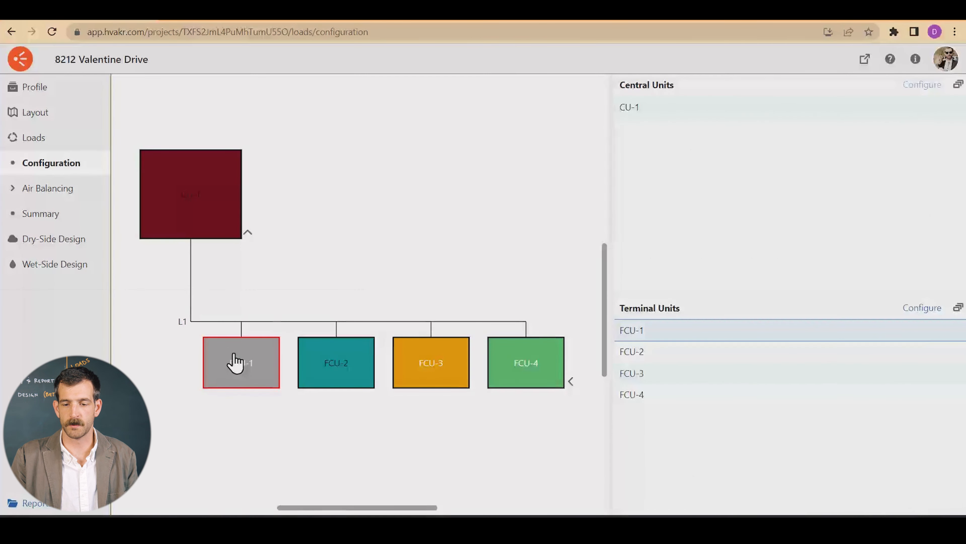
{"action": "left_click", "coordinate": [480, 209]}
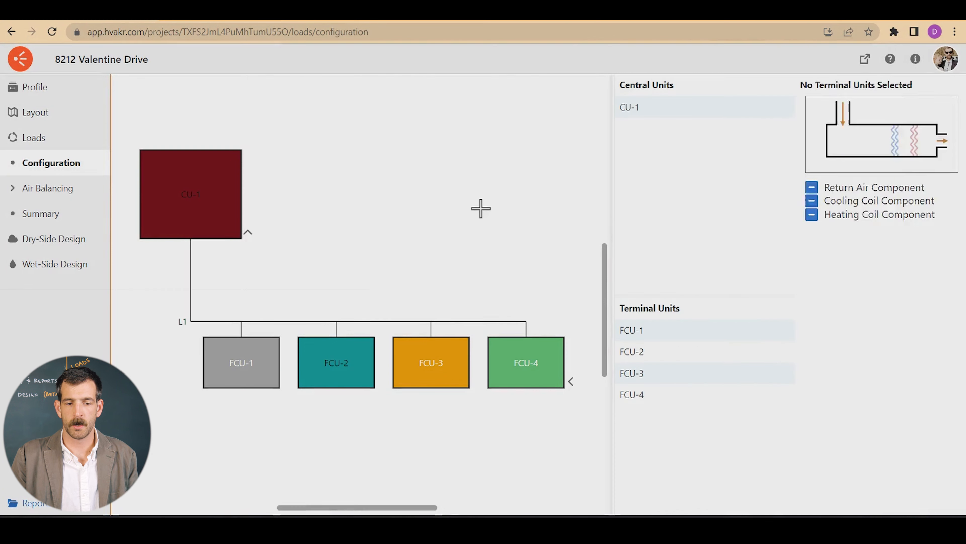
Disable the return air and cooling coil components of central unit CU-1
{"action": "left_click", "coordinate": [210, 210]}
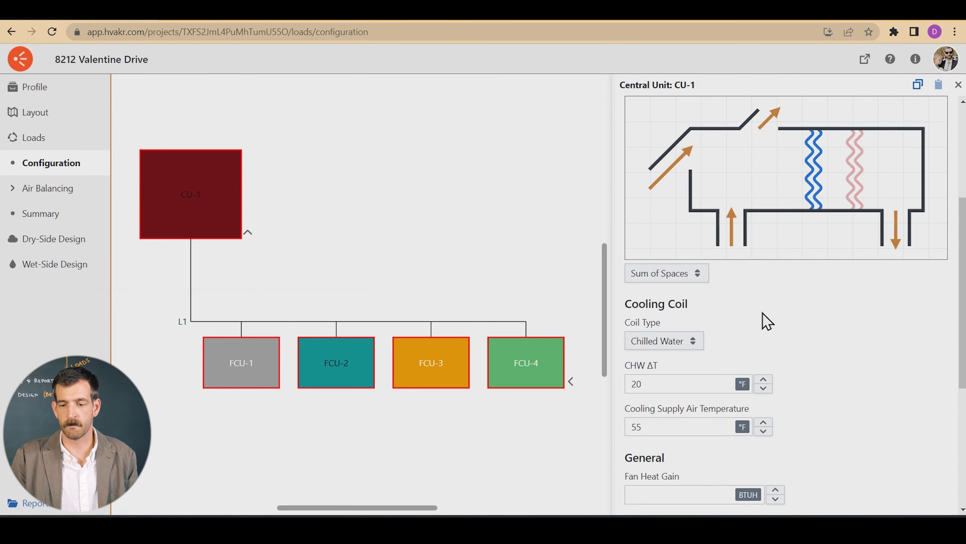
{"action": "scroll", "coordinate": [811, 353], "scroll_direction": "up", "scroll_amount": 5}
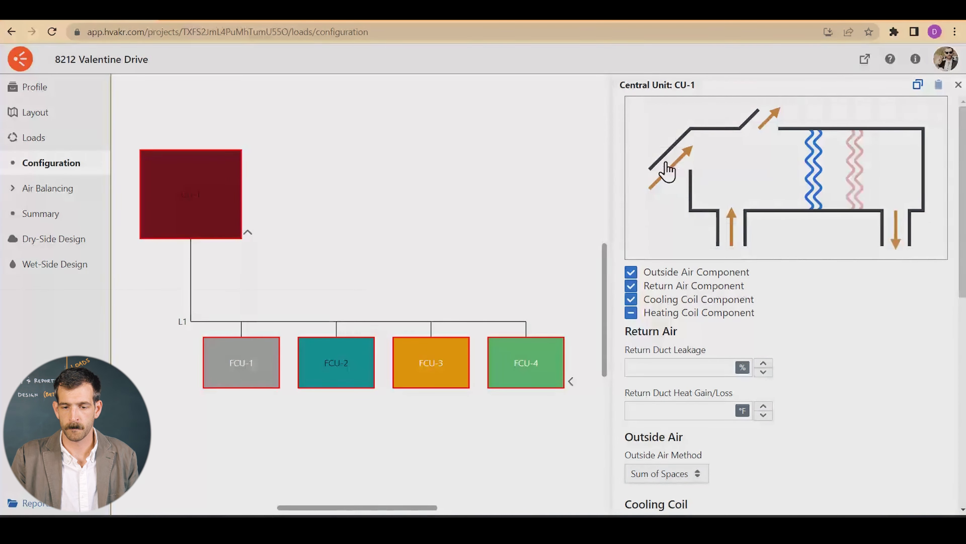
{"action": "left_click", "coordinate": [733, 233]}
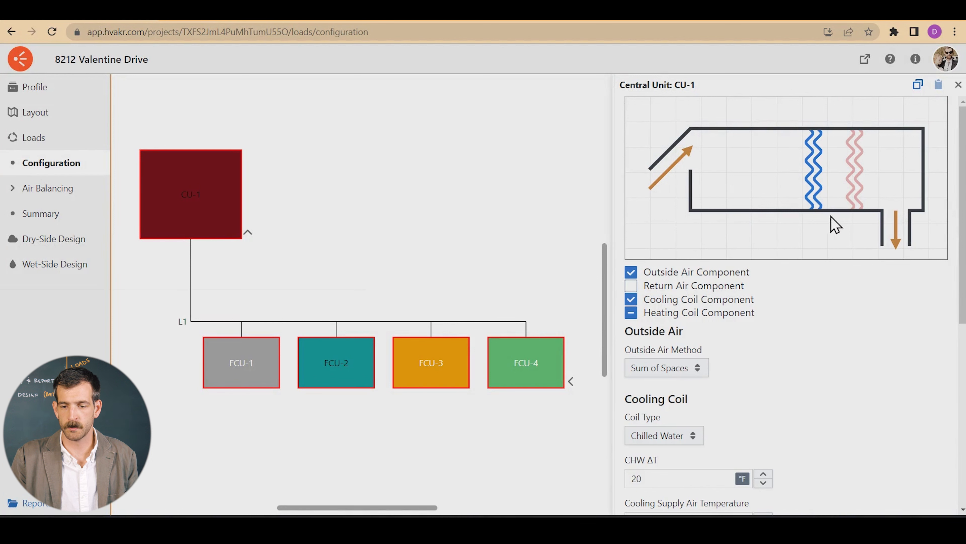
{"action": "left_click", "coordinate": [825, 301]}
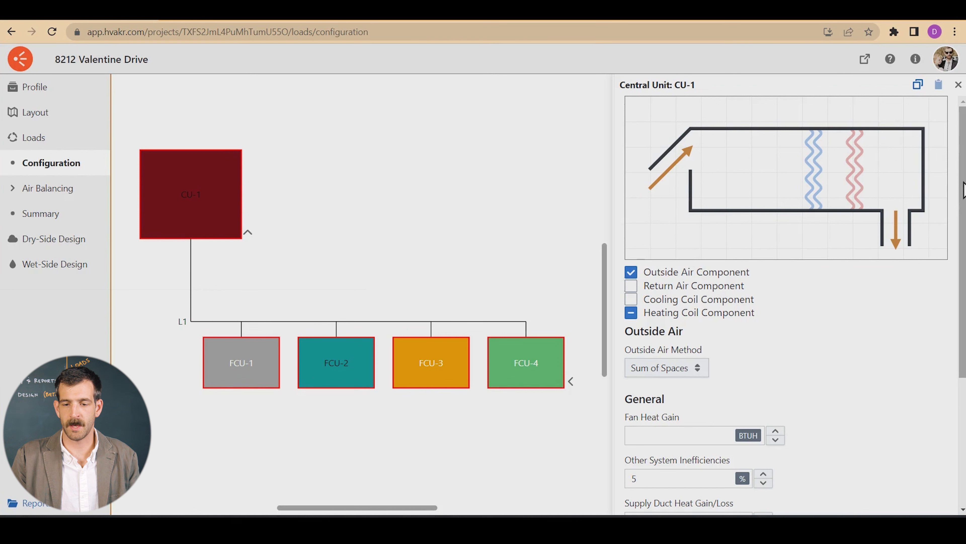
Set CU-1's other system inefficiencies to 0% and leave its configuration
{"action": "scroll", "coordinate": [965, 189], "scroll_direction": "down", "scroll_amount": 5}
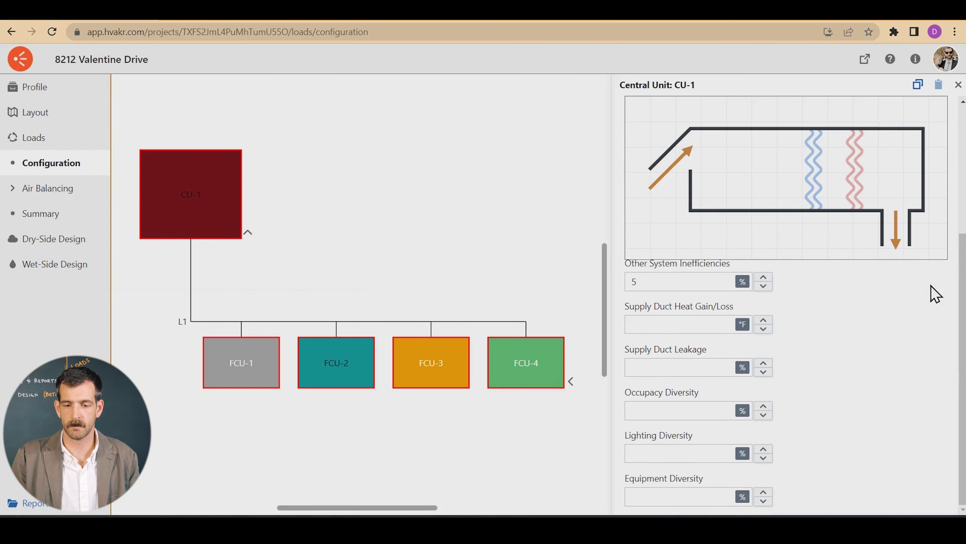
{"action": "double_click", "coordinate": [675, 281]}
{"action": "type", "text": "0"}
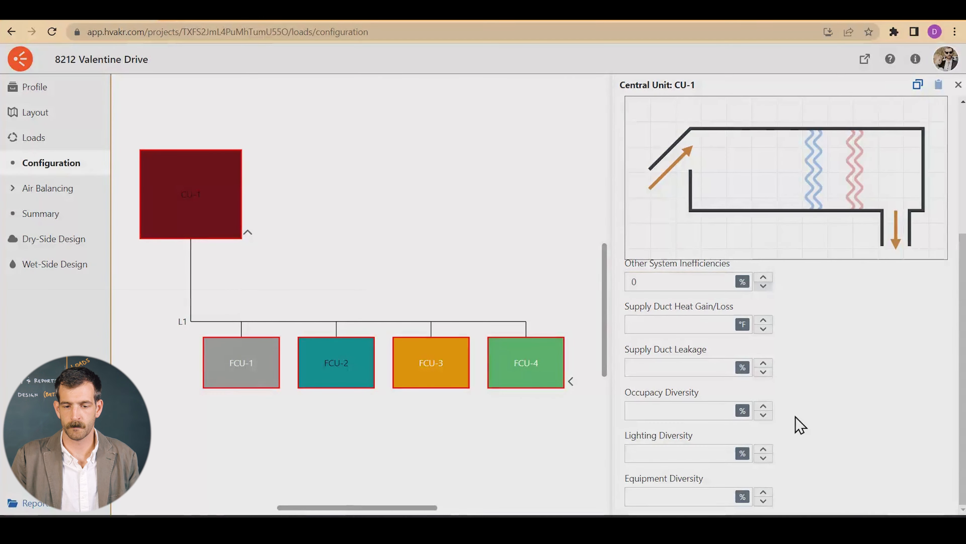
{"action": "left_click", "coordinate": [502, 237]}
Enable the return air and cooling coil components for all four FCU terminal units and set their outside air method to Sum of Spaces
{"action": "left_click_drag", "start_coordinate": [154, 297], "coordinate": [556, 396]}
{"action": "left_click", "coordinate": [922, 307]}
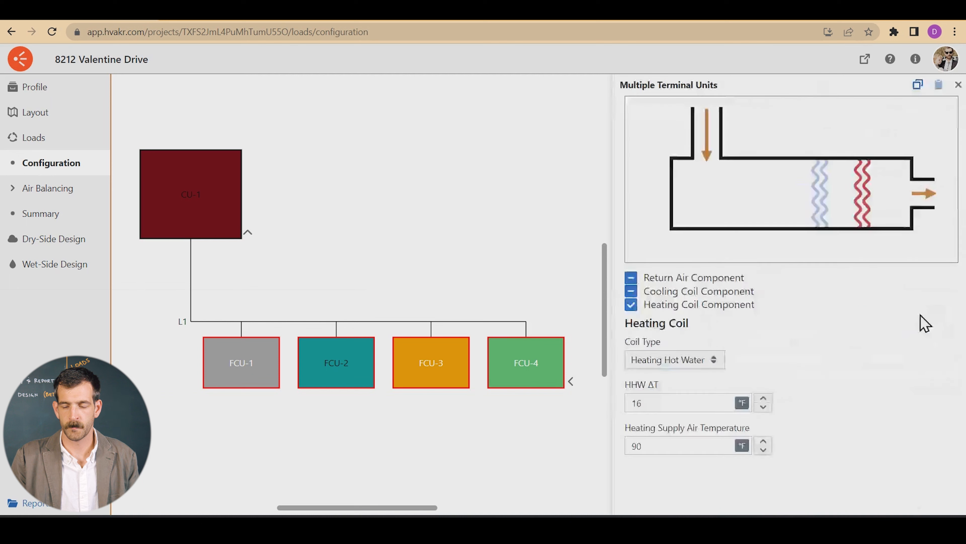
{"action": "left_click", "coordinate": [718, 277]}
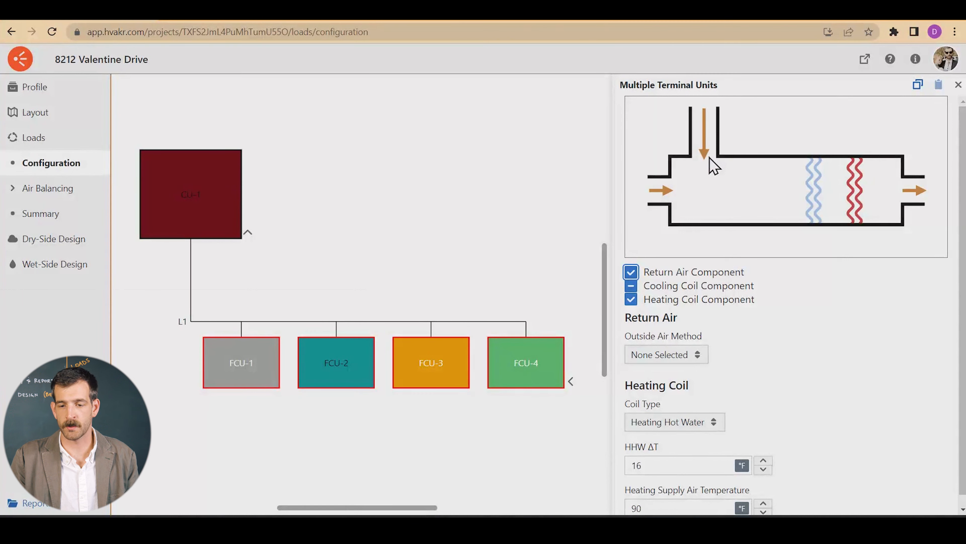
{"action": "left_click", "coordinate": [812, 196]}
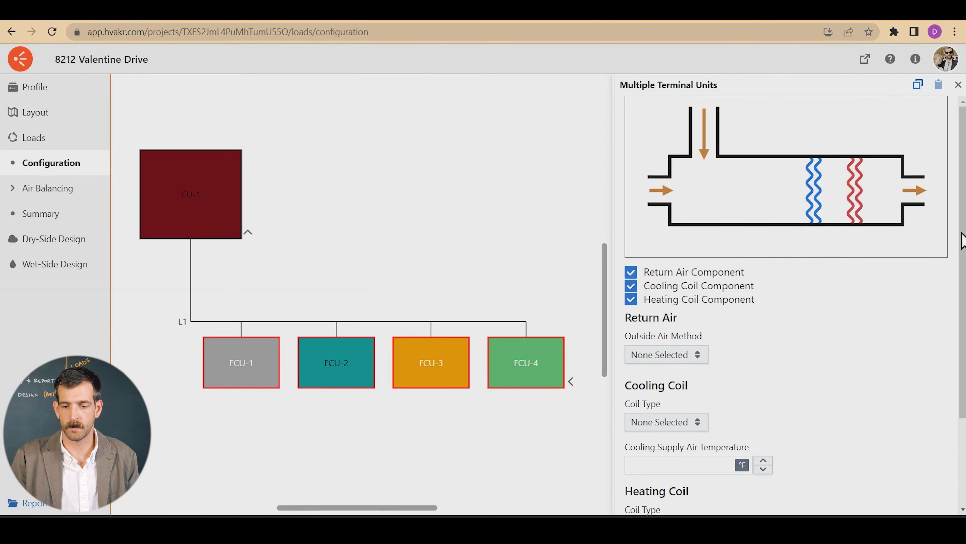
{"action": "left_click", "coordinate": [672, 358]}
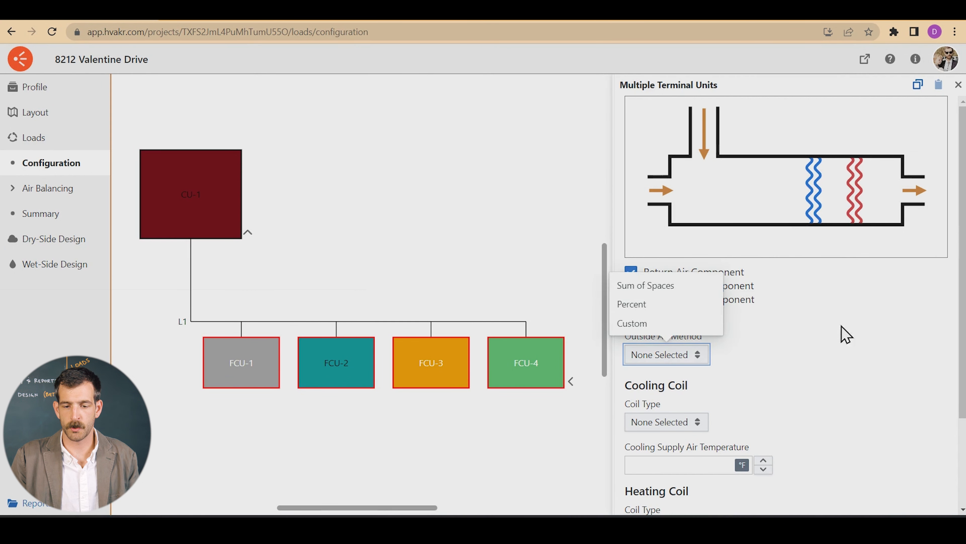
{"action": "left_click", "coordinate": [675, 287]}
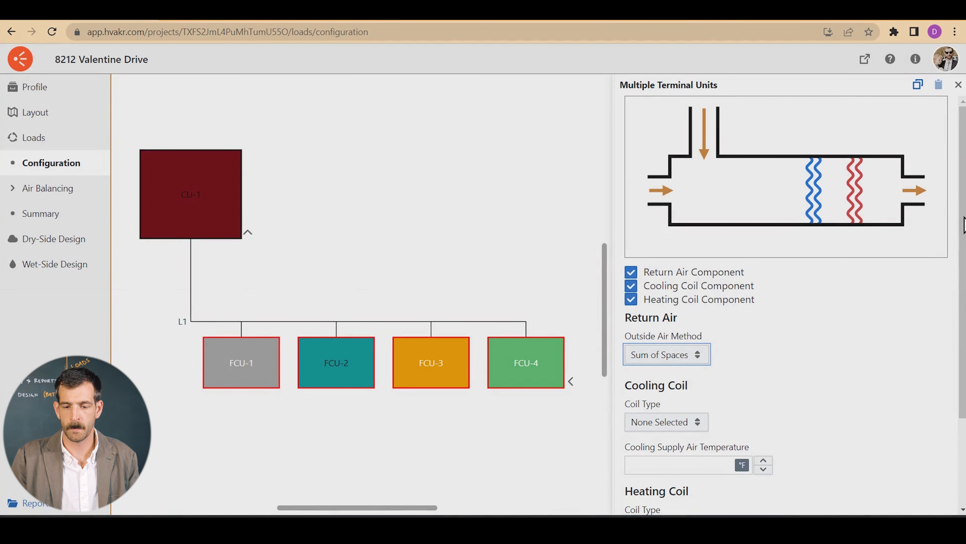
Set the terminal units' cooling coil type to Chilled Water, with CHW ΔT 20 °F and cooling supply air temperature 55 °F, and leave their configuration
{"action": "scroll", "coordinate": [965, 224], "scroll_direction": "down", "scroll_amount": 3}
{"action": "left_click", "coordinate": [649, 318]}
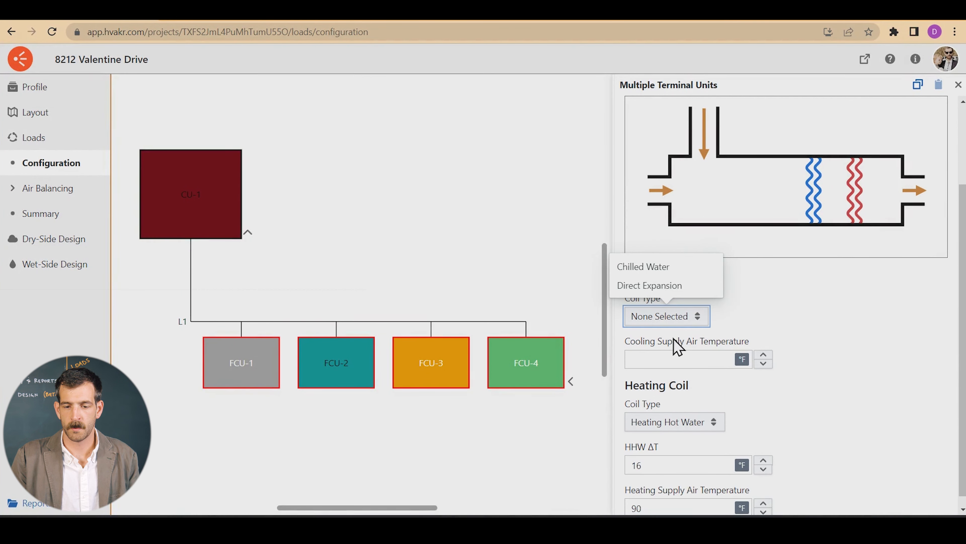
{"action": "left_click", "coordinate": [674, 269]}
{"action": "left_click", "coordinate": [681, 361]}
{"action": "type", "text": "20"}
{"action": "left_click", "coordinate": [697, 402]}
{"action": "type", "text": "55"}
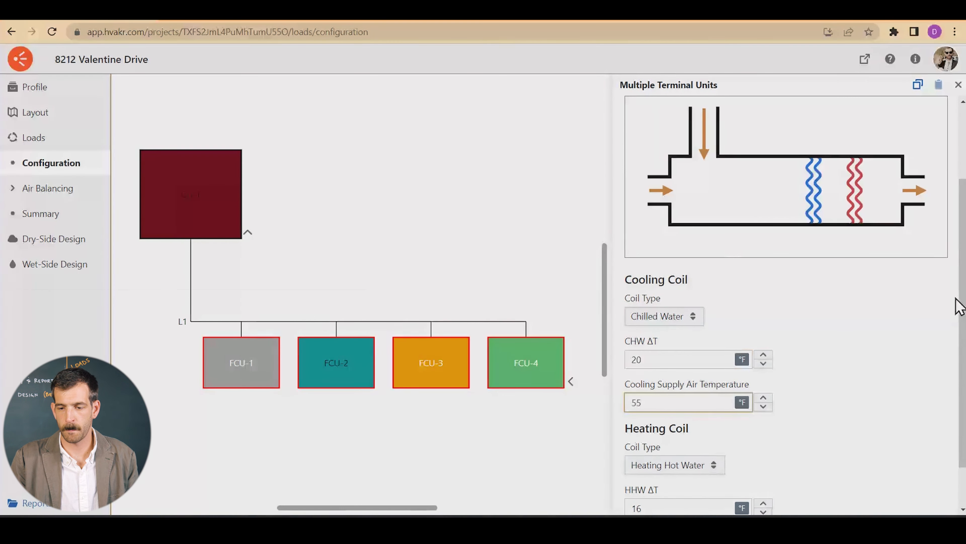
{"action": "left_click_drag", "start_coordinate": [963, 290], "coordinate": [856, 388]}
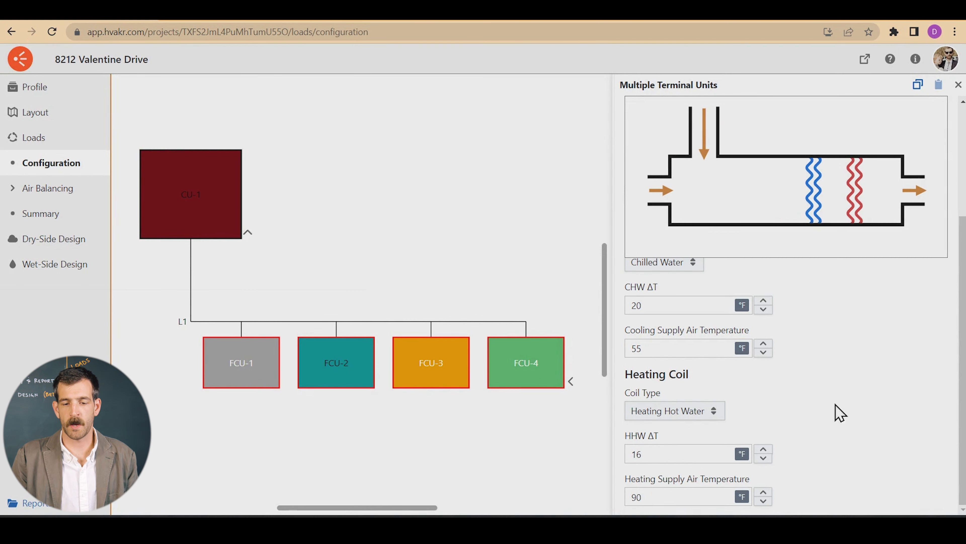
{"action": "left_click", "coordinate": [454, 177]}
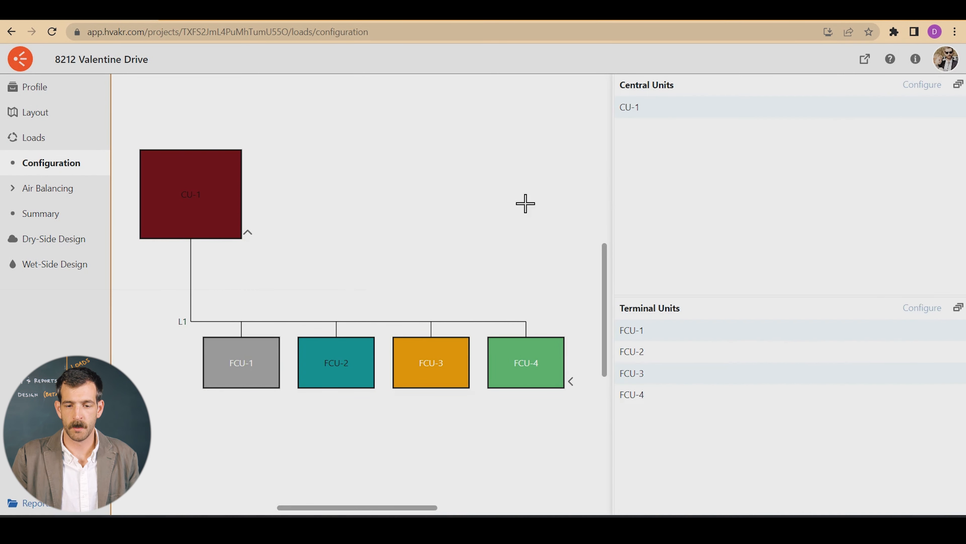